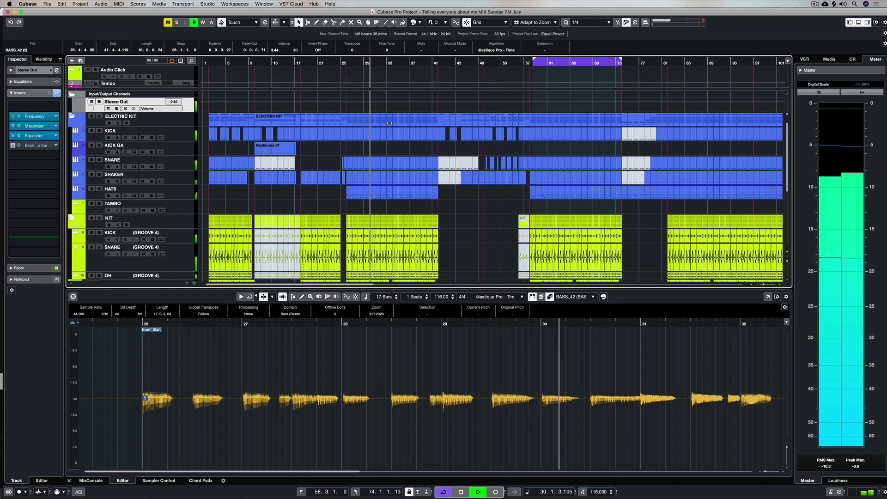
Step: During playback, scroll the track list down to the BASS, BASS TRACK, VOX, RHODES, SYNTH and E GIT tracks
left_click(299, 22)
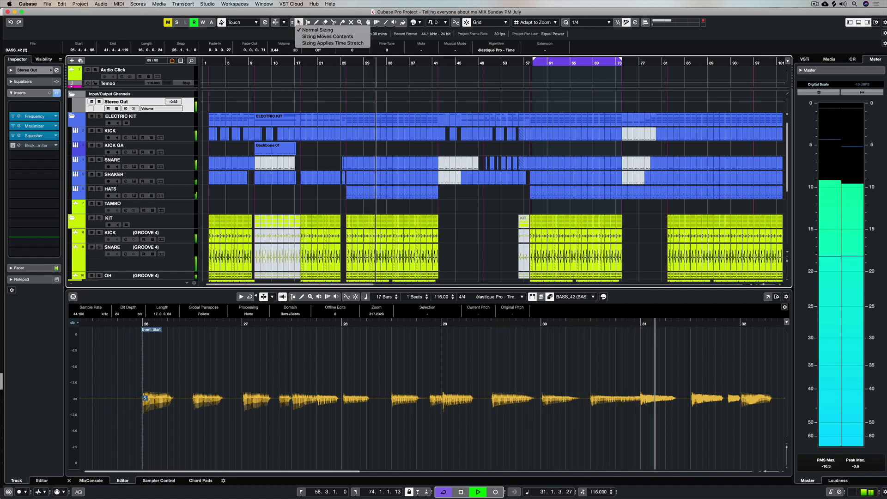
key("Escape")
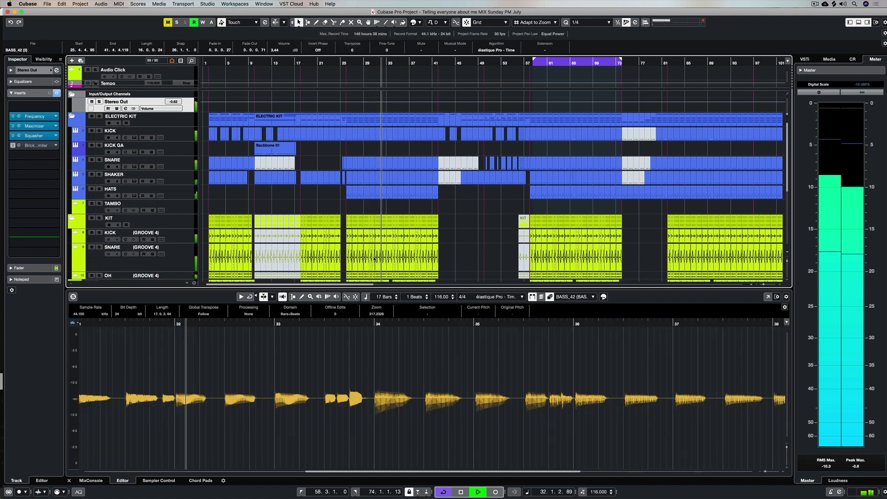
scroll(378, 257, "down", 1)
scroll(378, 258, "down", 10)
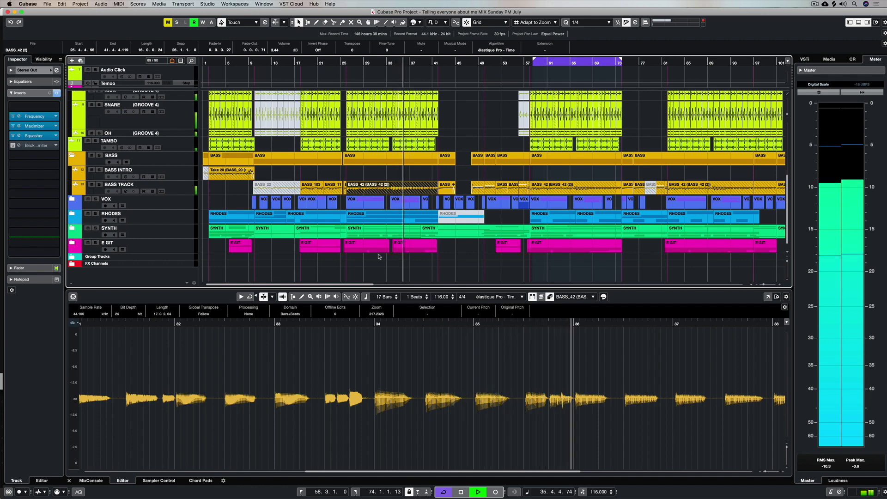
Step: Stop playback and select the BASS_42 event
key("space")
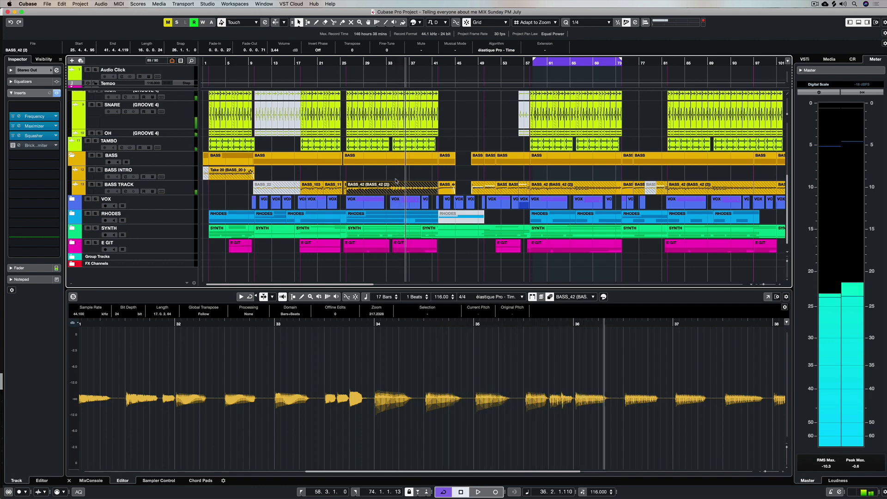
left_click(368, 192)
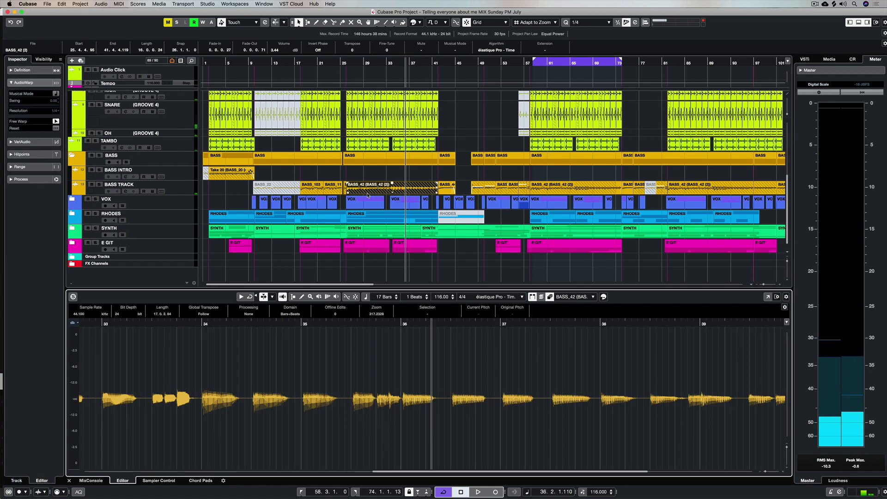
left_click(379, 191)
left_click(392, 452)
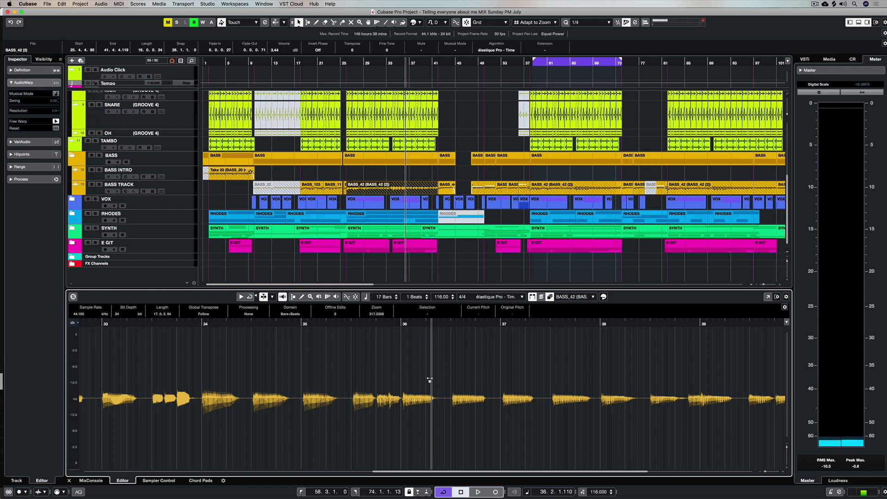
Step: Open BASS_42 in the Sample Editor with its AudioWarp section expanded in the Inspector
scroll(161, 191, "up", 1)
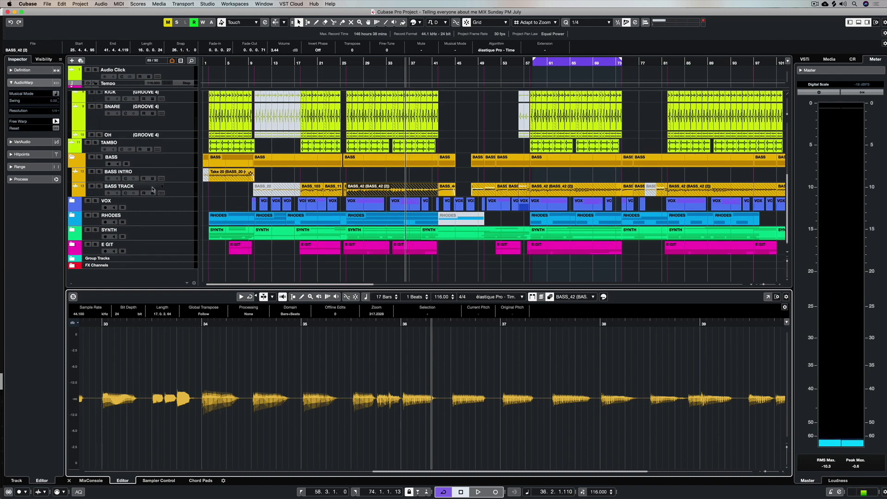
left_click(178, 190)
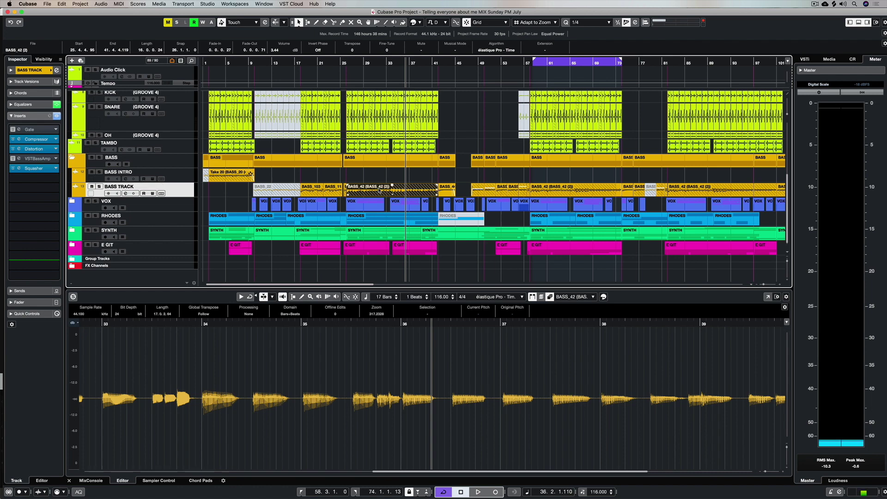
scroll(374, 189, "up", 1)
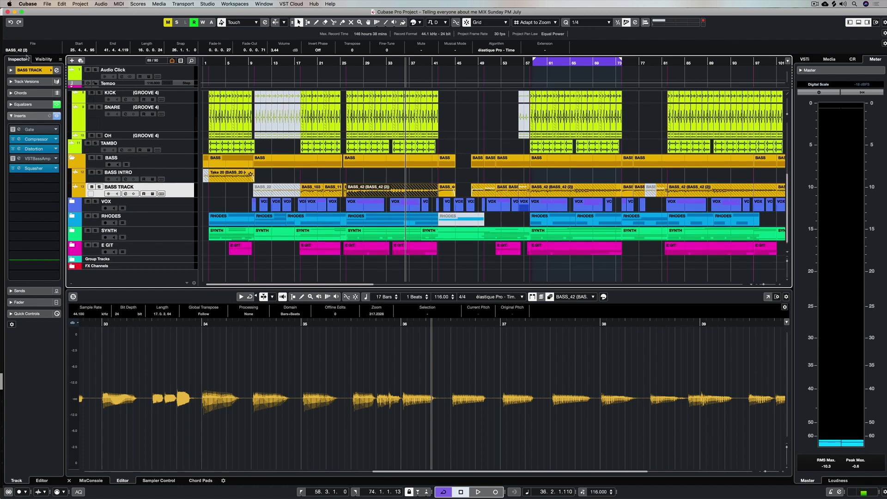
double_click(382, 194)
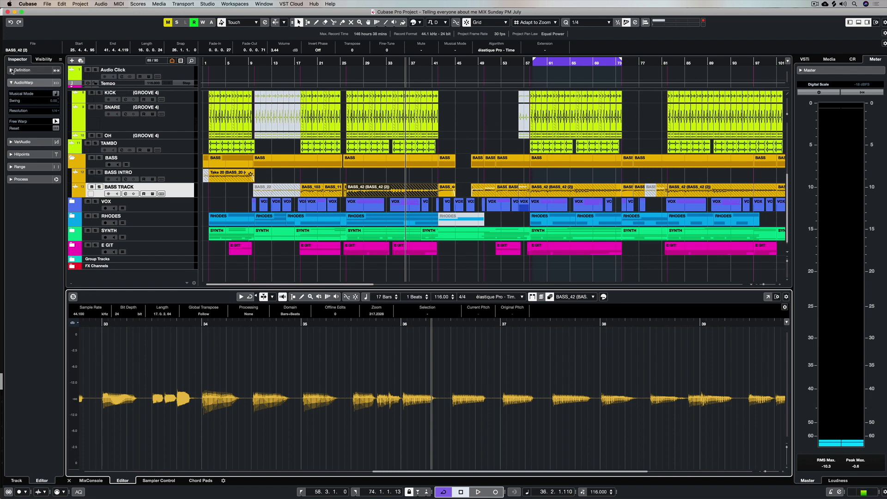
left_click(11, 83)
left_click(11, 83)
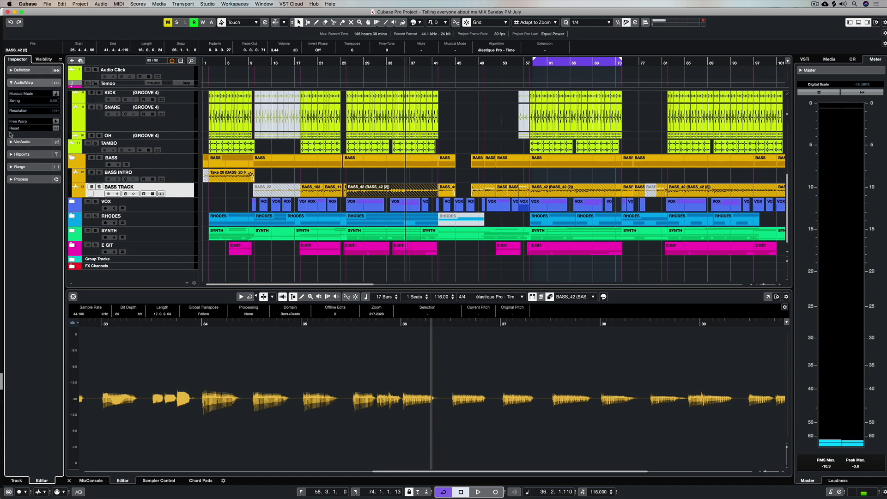
Step: Turn on Free Warp for BASS_42 and play the bass from bar 26, stopping near bar 30
left_click(56, 121)
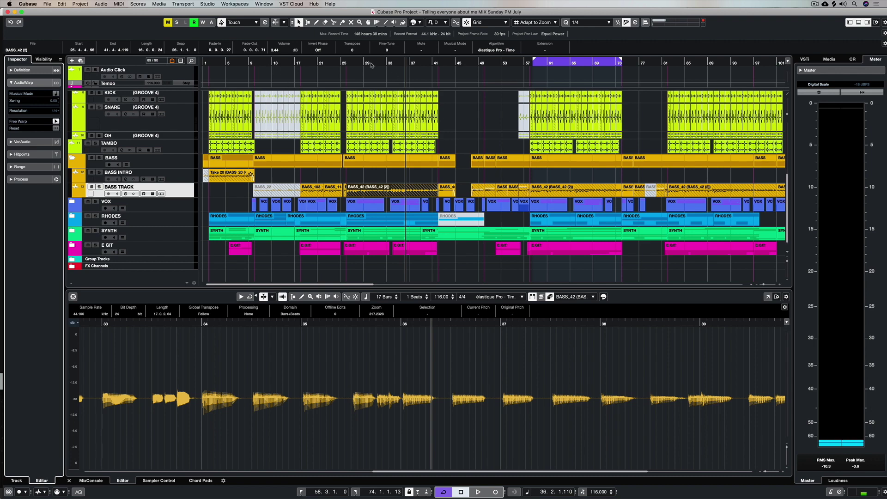
left_click(346, 63)
key("space")
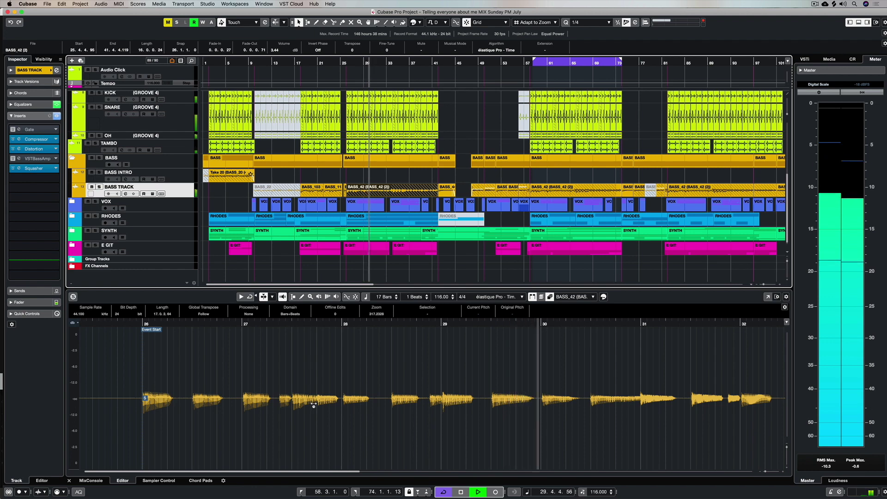
key("space")
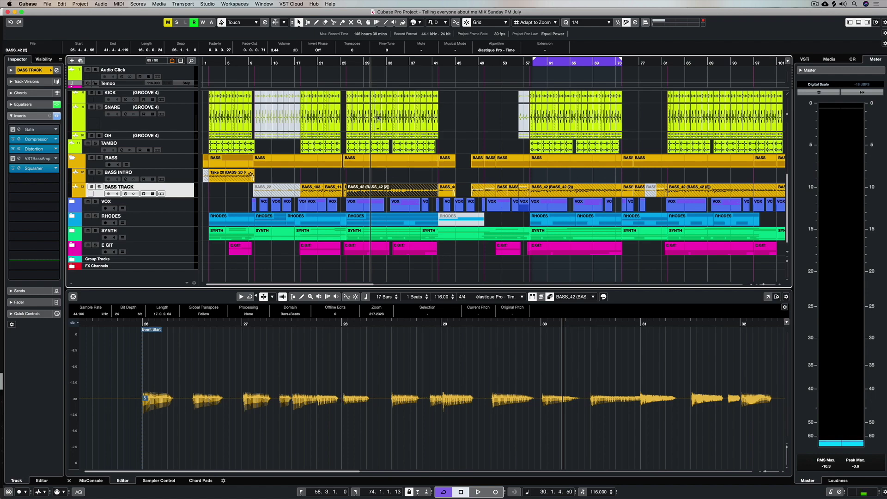
left_click(378, 116)
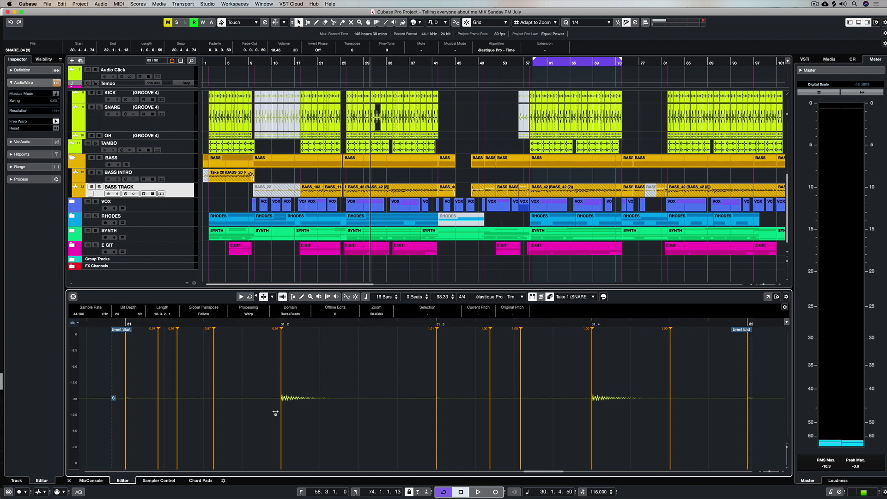
left_click(363, 191)
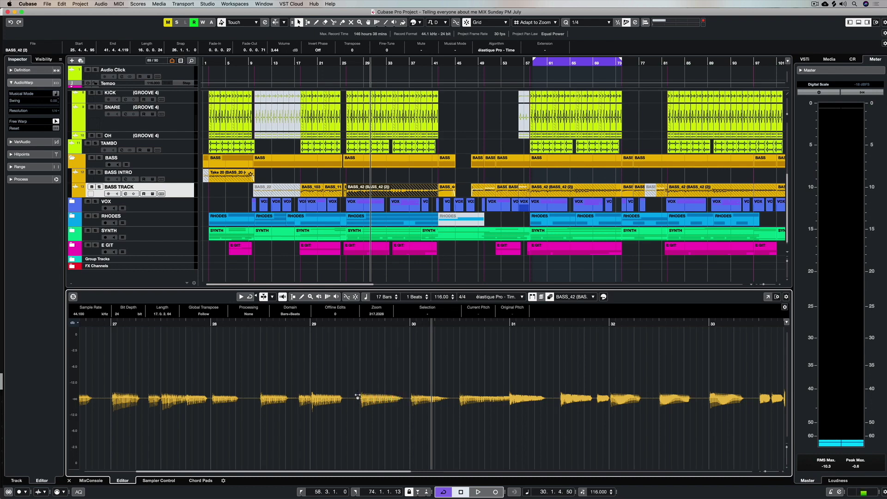
Step: Set the quantize grid to 1/8 and AudioWarp-quantize the BASS_42 event to it
left_click(392, 185)
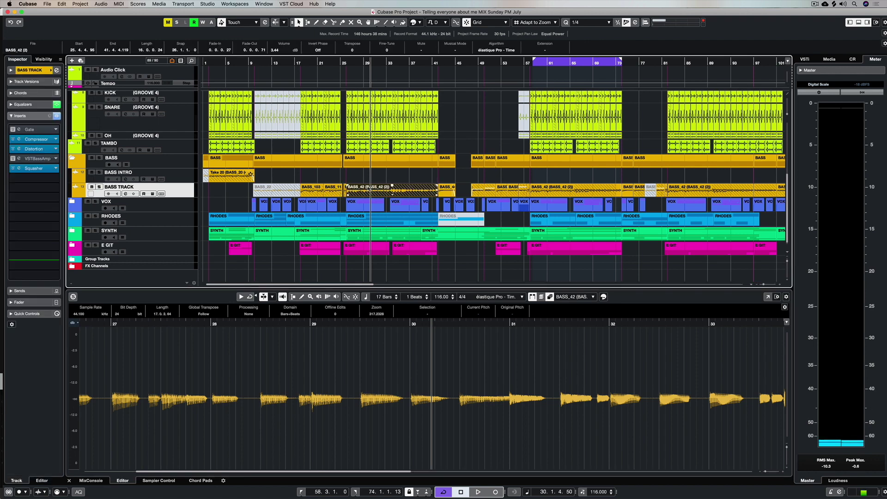
left_click(586, 22)
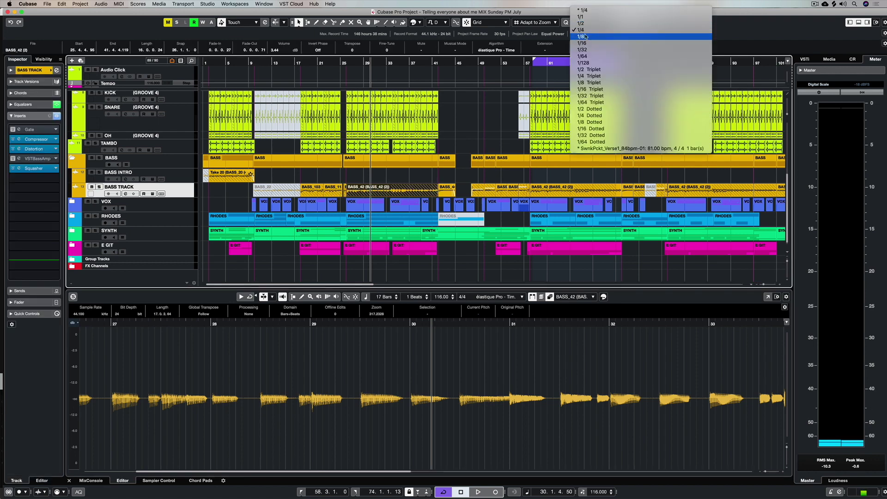
left_click(586, 37)
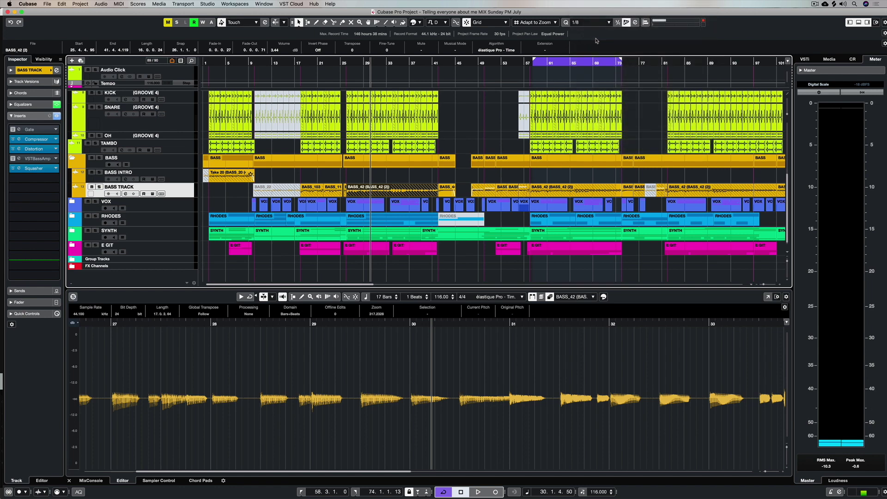
left_click(619, 23)
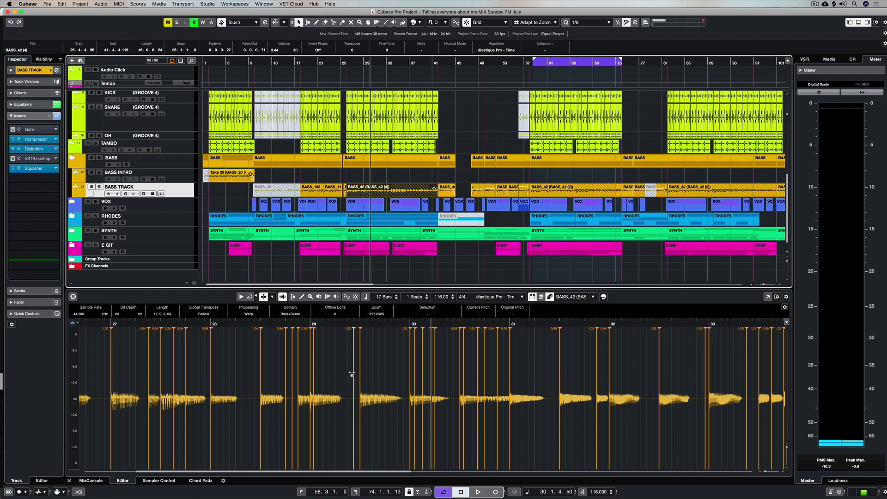
Step: Undo the audio quantize, retry and undo it again, leaving the Quantize Panel open
key("super+z")
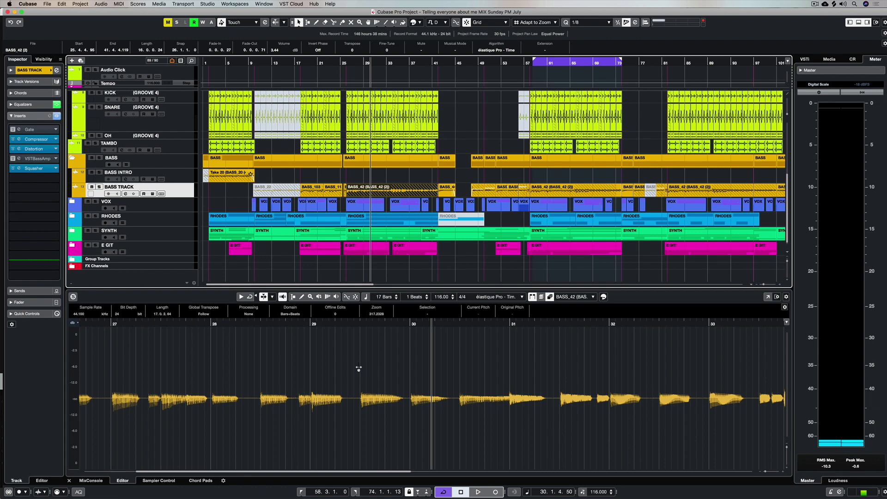
left_click(566, 22)
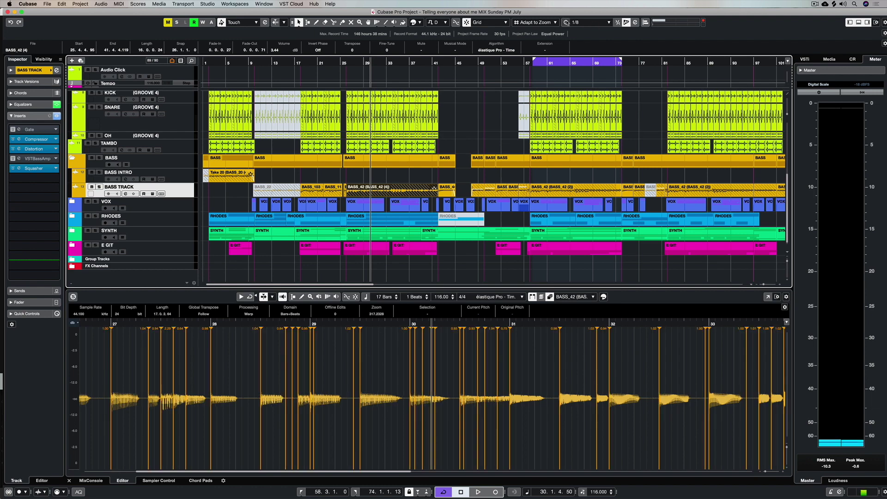
key("super+z")
left_click(634, 22)
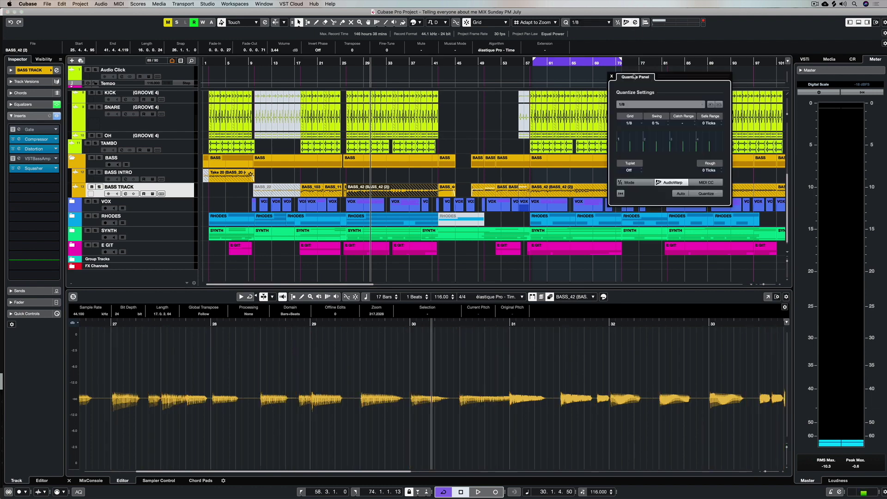
Step: Keep the Quantize Panel's Rough value at 0 ticks and close the panel
left_click(702, 170)
left_click(638, 38)
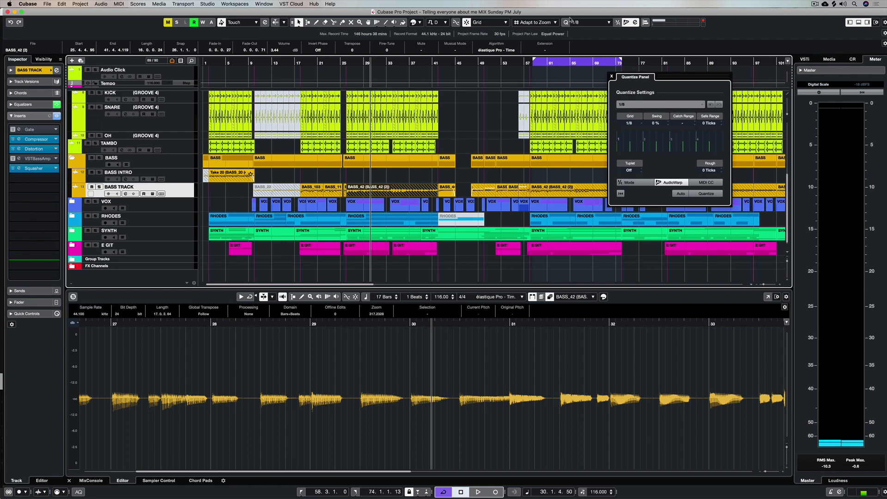
left_click(612, 76)
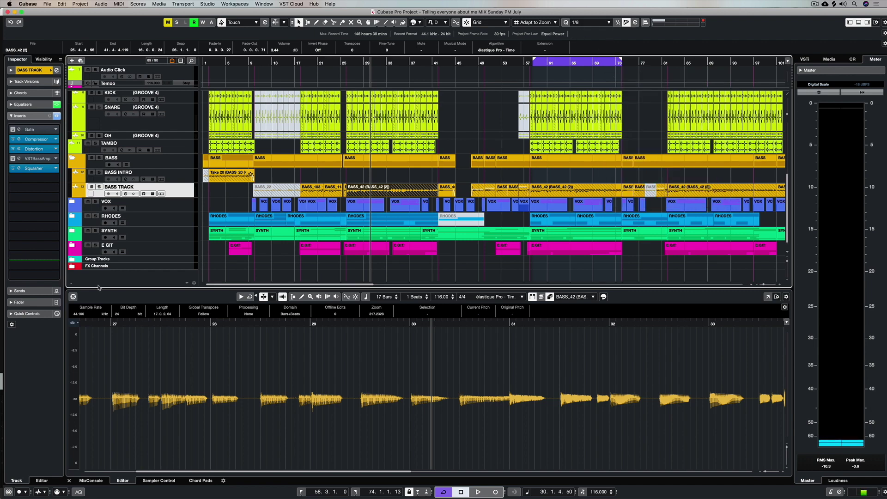
Step: Reopen BASS_42 in the Sample Editor, turn on Free Warp and zoom in
double_click(392, 187)
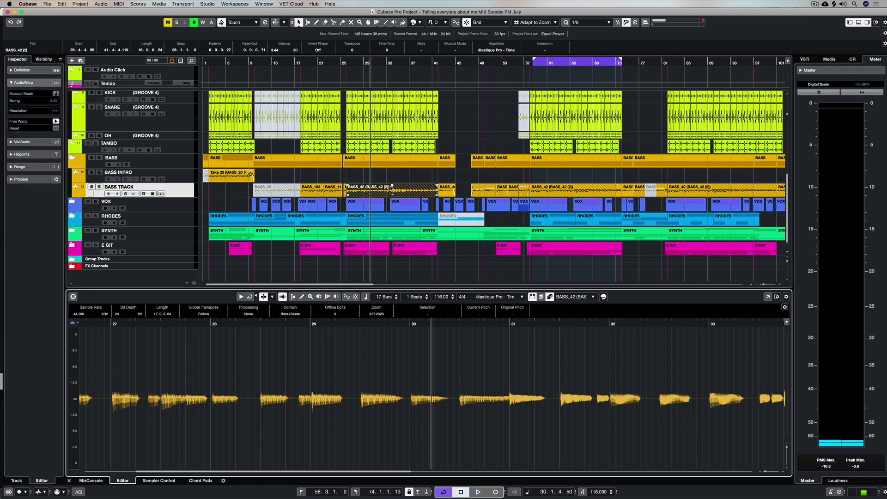
left_click(55, 121)
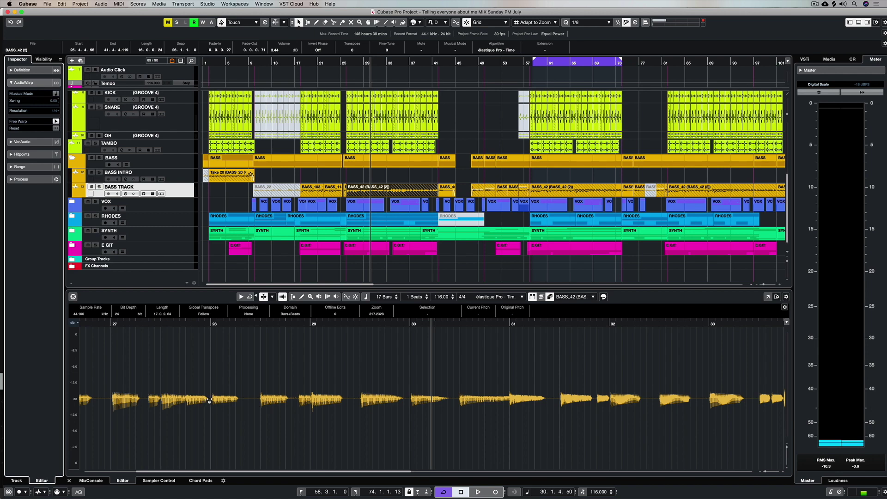
scroll(210, 409, "up", 5)
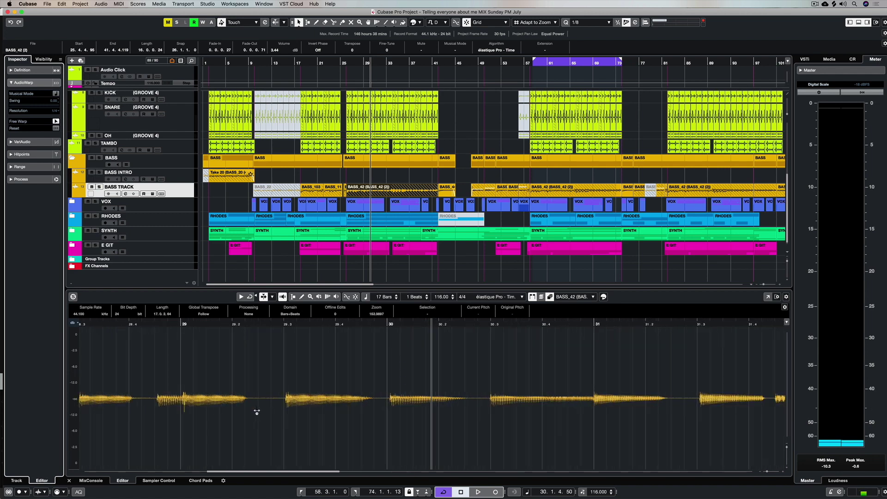
Step: Add warp markers at the bass onsets at 28.3, 28.4, bar 29, 29.3 and two more notes
scroll(255, 411, "left", 3)
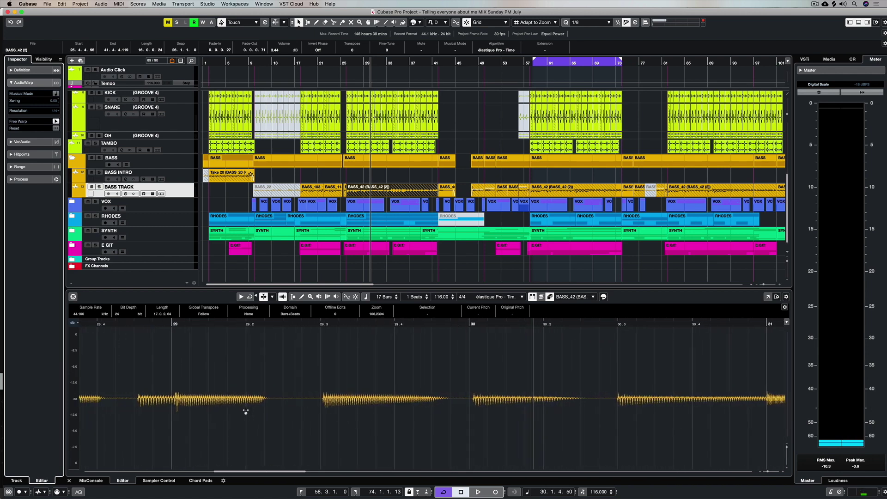
left_click(176, 396)
scroll(194, 407, "left", 5)
scroll(222, 405, "left", 1)
left_click(249, 399)
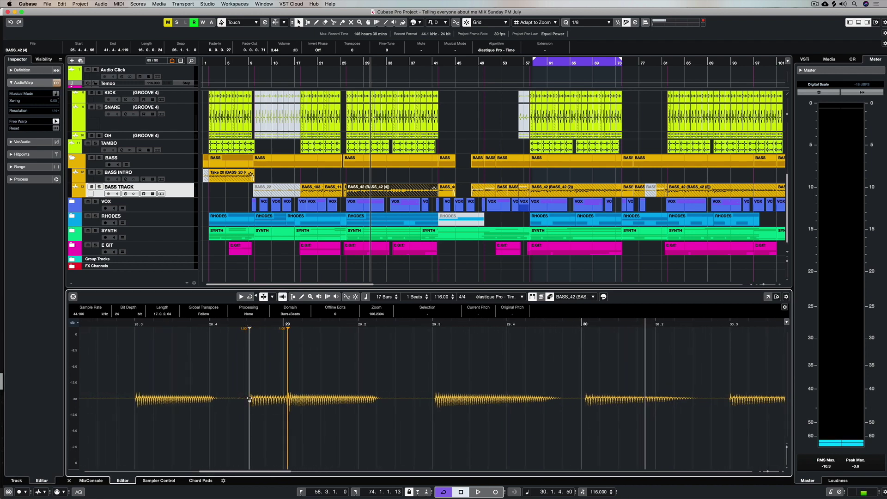
left_click(213, 398)
left_click(379, 399)
left_click(137, 399)
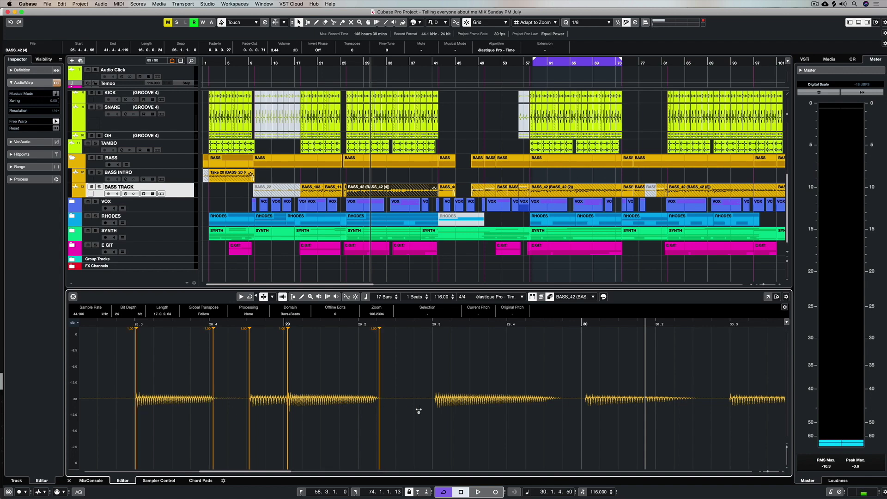
left_click(435, 400)
scroll(509, 413, "right", 5)
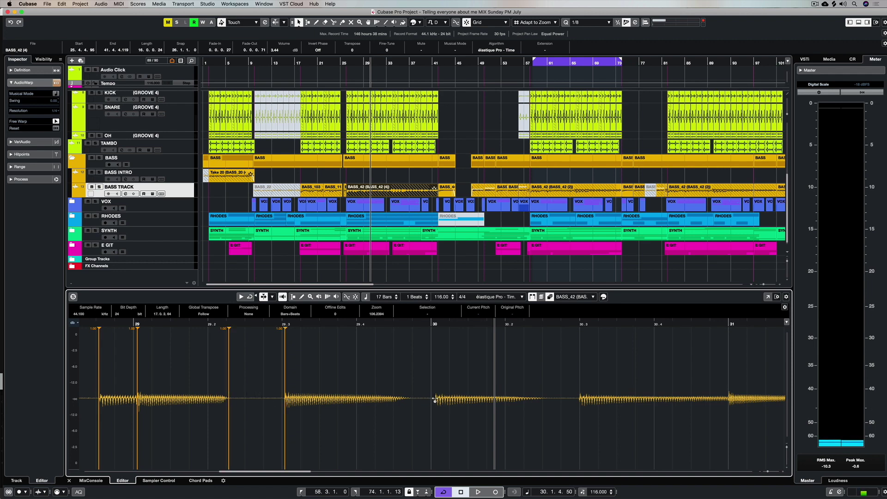
Step: Add a warp point at bar 30 and drag the 29.3 and bar-29 notes earlier onto the grid
left_click(435, 400)
left_click_drag(285, 401, 283, 400)
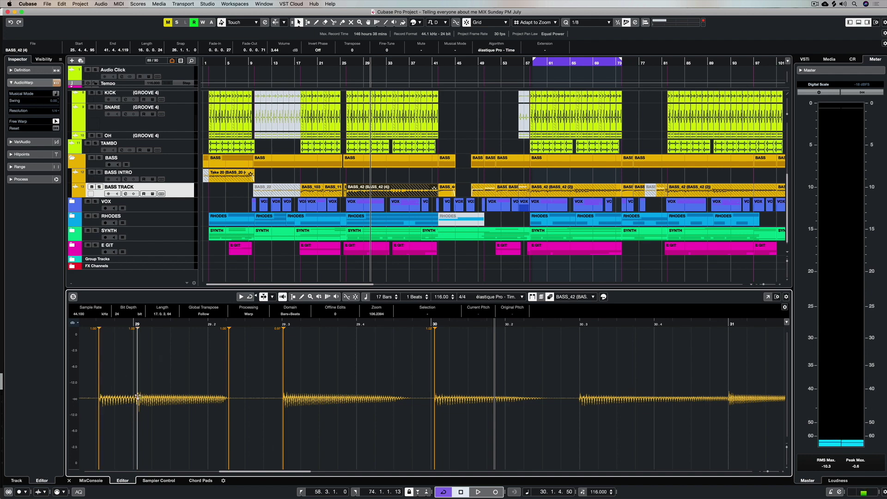
left_click_drag(138, 399, 134, 396)
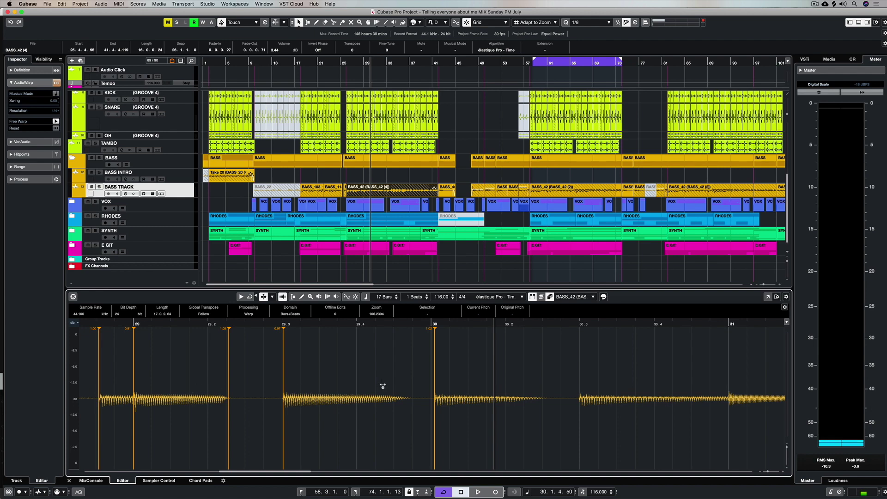
scroll(510, 370, "right", 10)
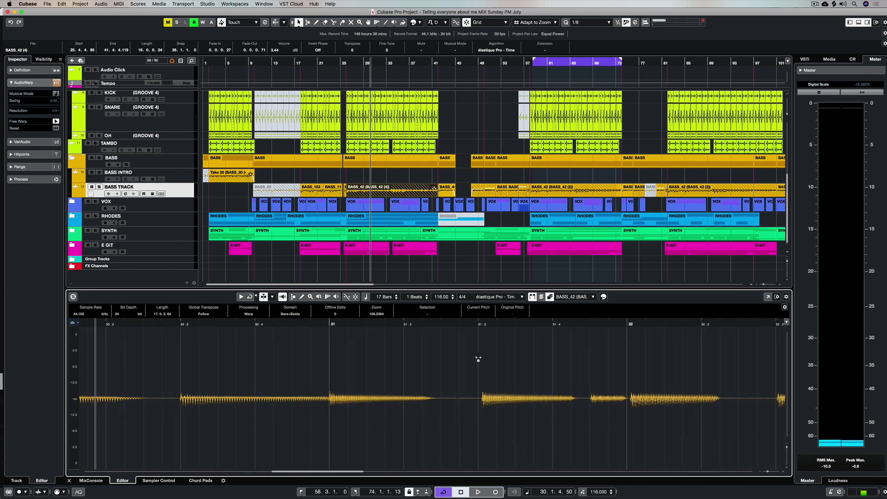
scroll(478, 359, "right", 3)
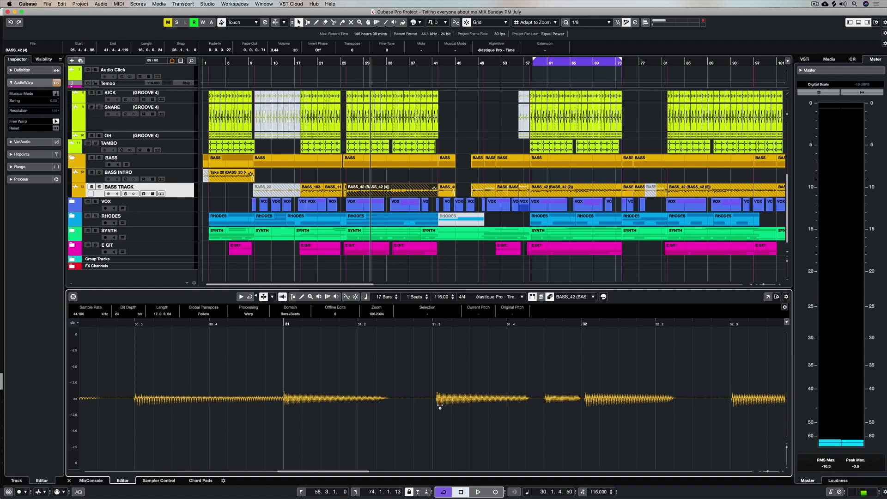
left_click(436, 401)
mouse_move(436, 400)
left_mouse_down()
mouse_move(396, 401)
mouse_move(467, 400)
left_mouse_up()
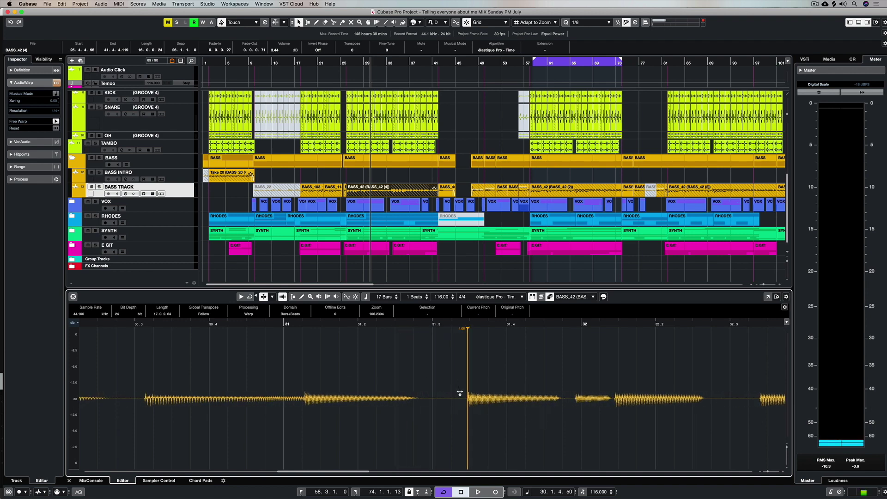
left_click_drag(467, 396, 432, 396)
key("super+z")
key("super+z")
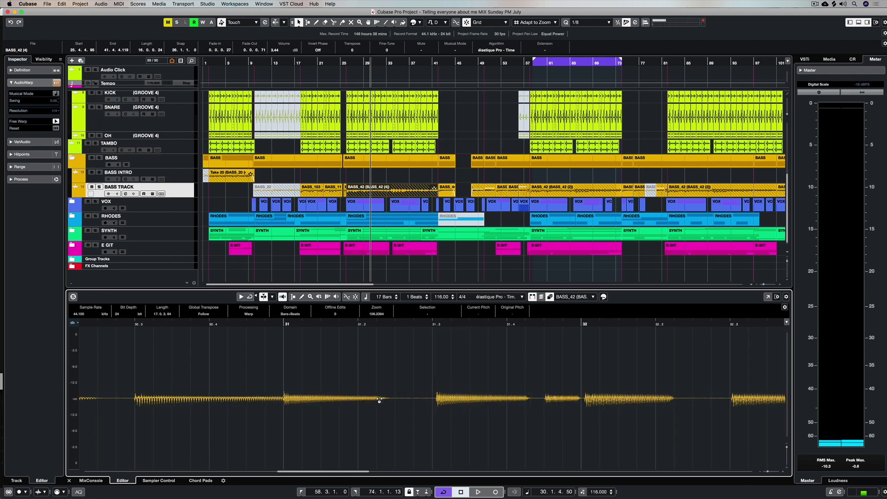
Step: Add warp points near 31.2 and 31.4 and pull the 31.3 onset slightly earlier
left_click(389, 398)
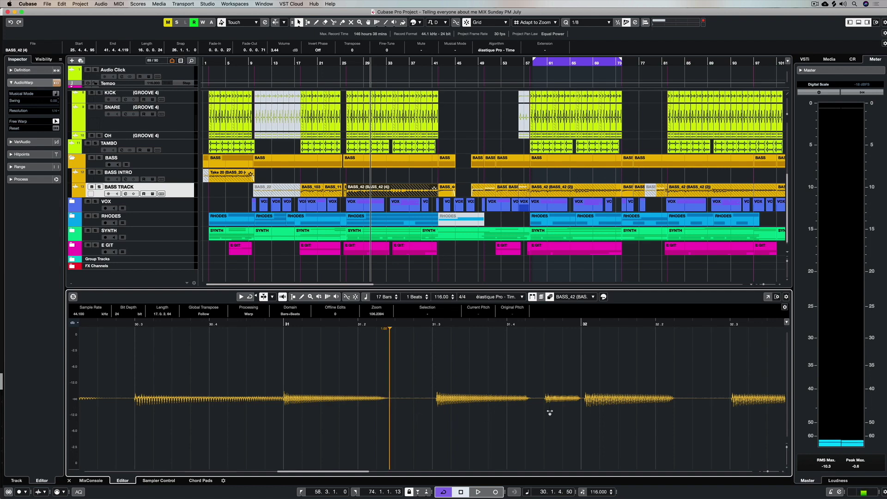
left_click(545, 398)
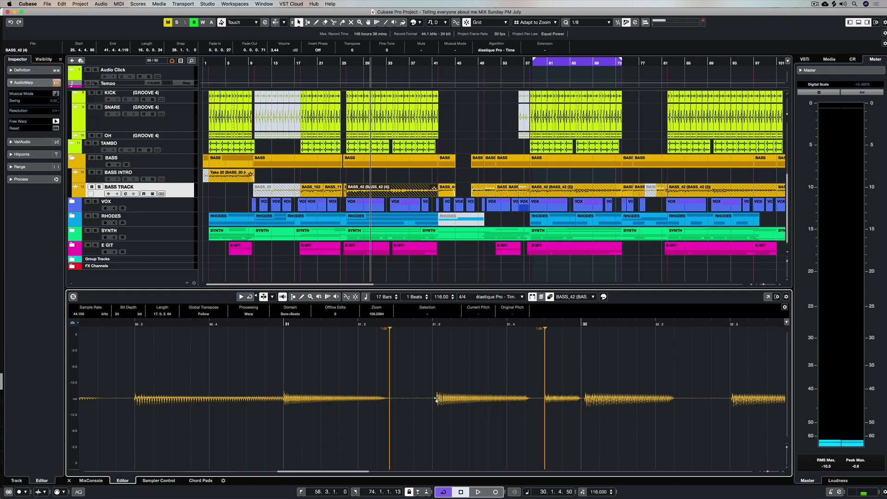
left_click_drag(437, 398, 433, 398)
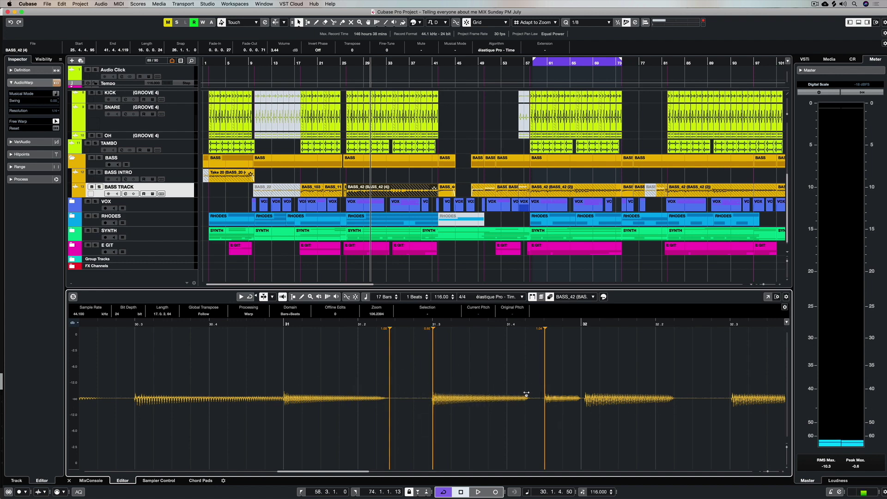
Step: Add warp points at bar 32 and beat 32.3, nudging the bar 32 note earlier onto the grid
scroll(503, 406, "right", 5)
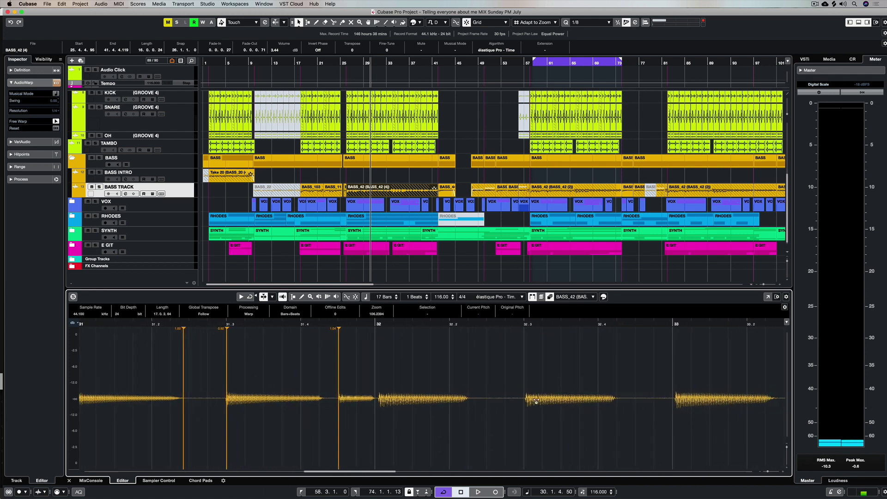
left_click(524, 399)
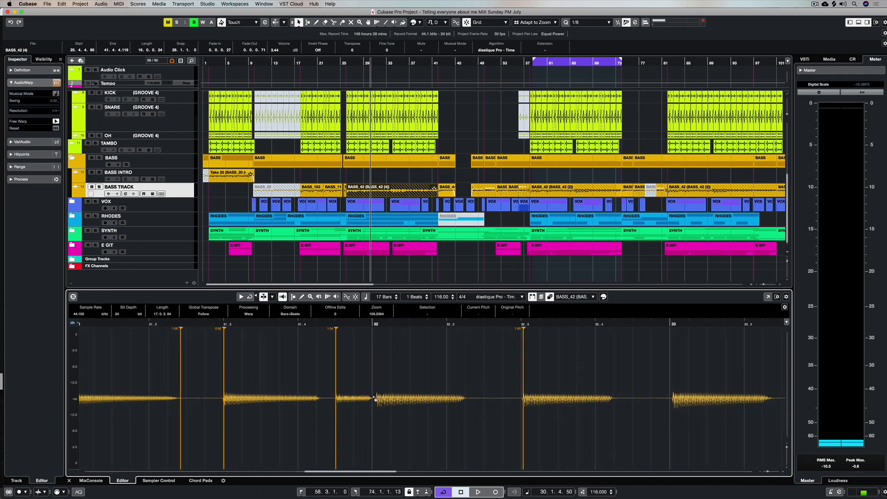
left_click(375, 398)
left_click_drag(374, 398, 372, 398)
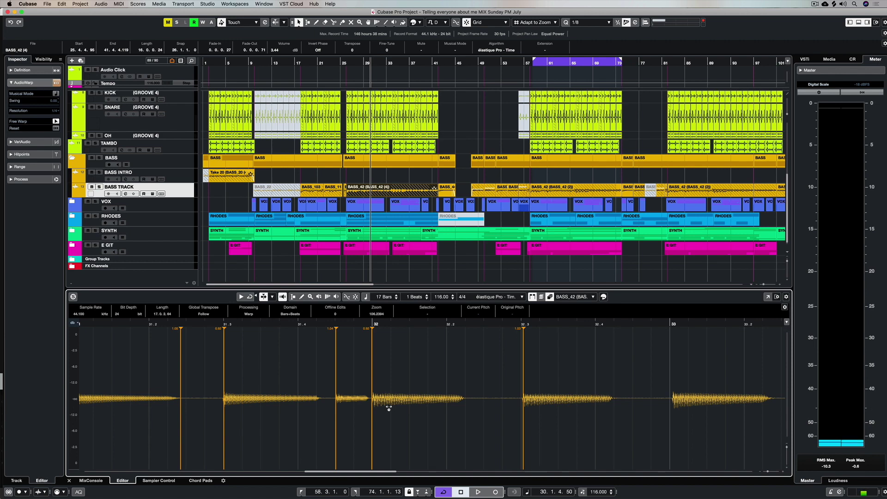
Step: Add warp points at the bass notes before bar 35, at bar 35, 35.3 and 35.4
scroll(465, 390, "right", 10)
scroll(464, 391, "right", 8)
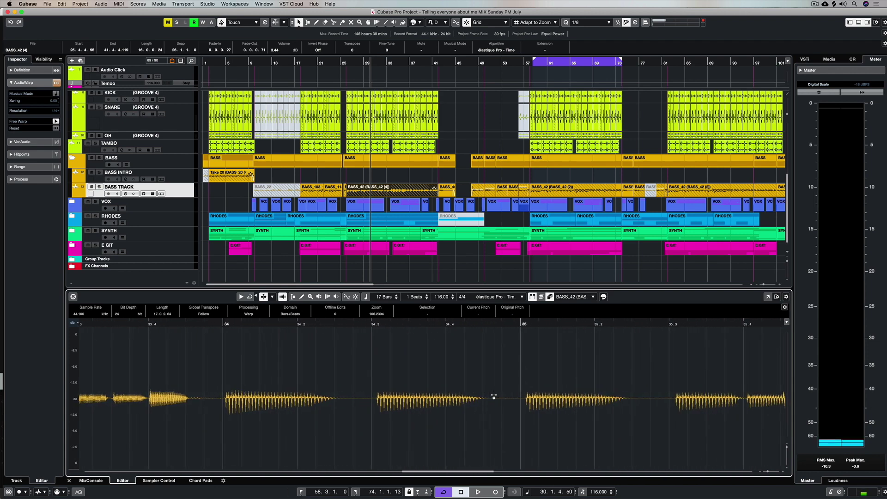
scroll(576, 406, "right", 6)
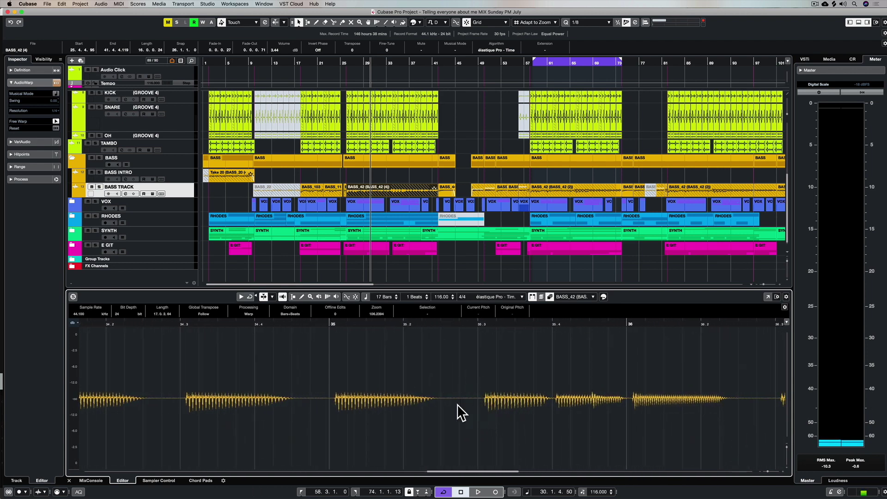
left_click(335, 400)
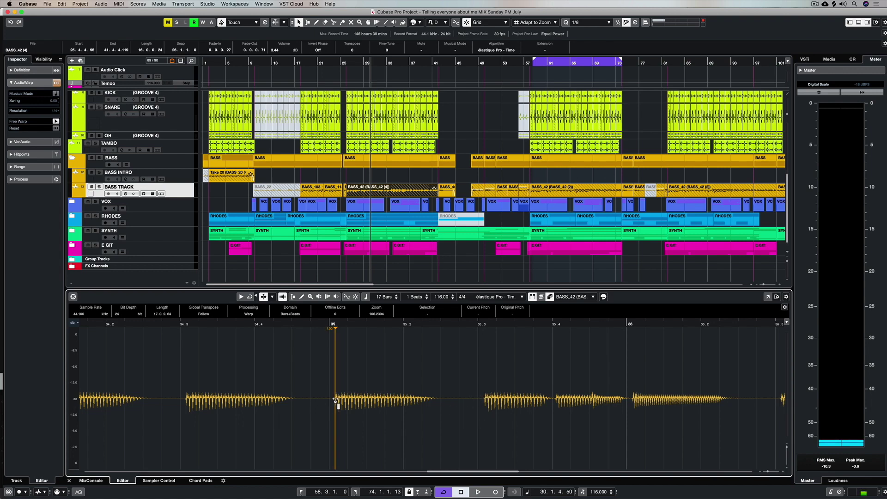
left_click(297, 401)
left_click(485, 399)
left_click(556, 400)
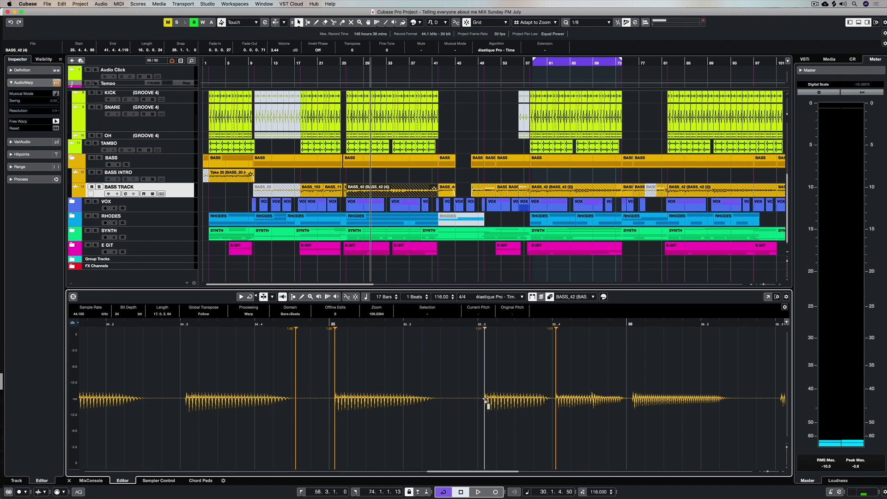
Step: Pull the 35.3 and bar 35 notes slightly earlier, then add a warp point at bar 36
left_click_drag(484, 400, 481, 400)
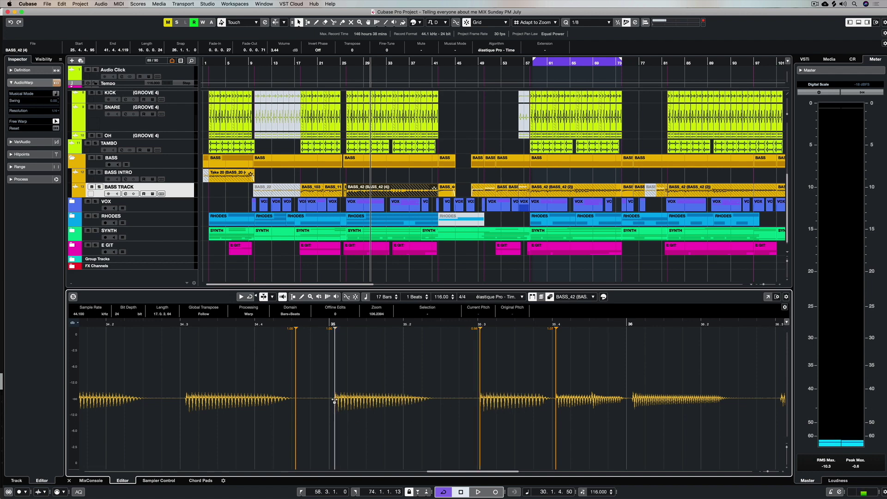
left_click_drag(335, 401, 331, 400)
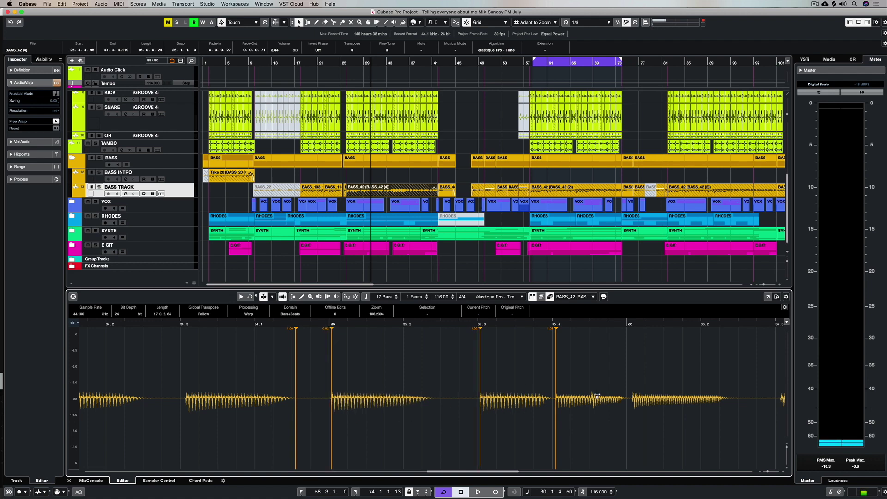
left_click(629, 399)
left_click_drag(631, 399, 631, 398)
Step: Add warp points at the bass notes on beats 61.3 and 61.2 and at bar 62
scroll(650, 422, "right", 5)
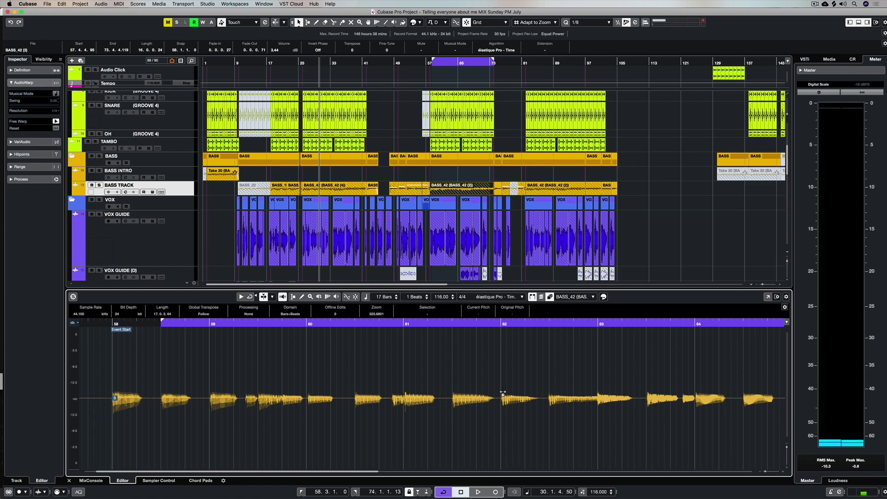
scroll(368, 418, "up", 8)
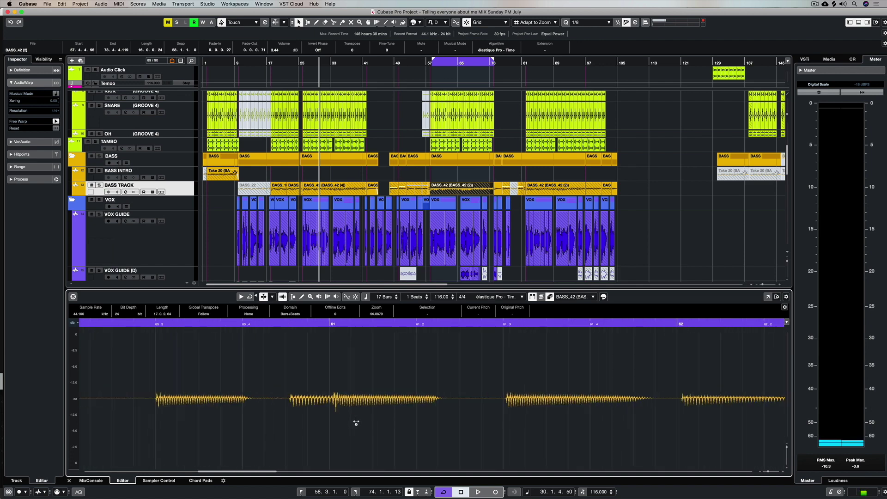
scroll(373, 426, "right", 3)
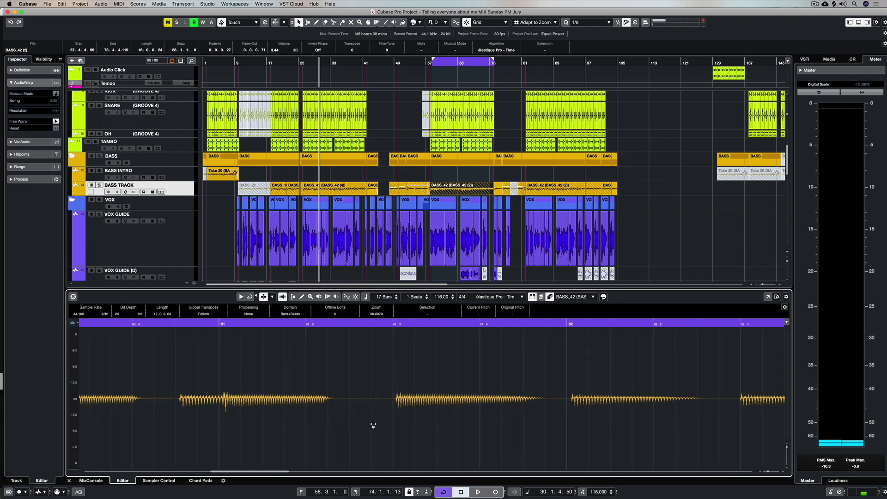
left_click(397, 399)
left_click(333, 398)
left_click(571, 399)
Step: Pull the 61.3 note earlier and stretch a note to just before bar 62
left_click_drag(396, 399, 393, 399)
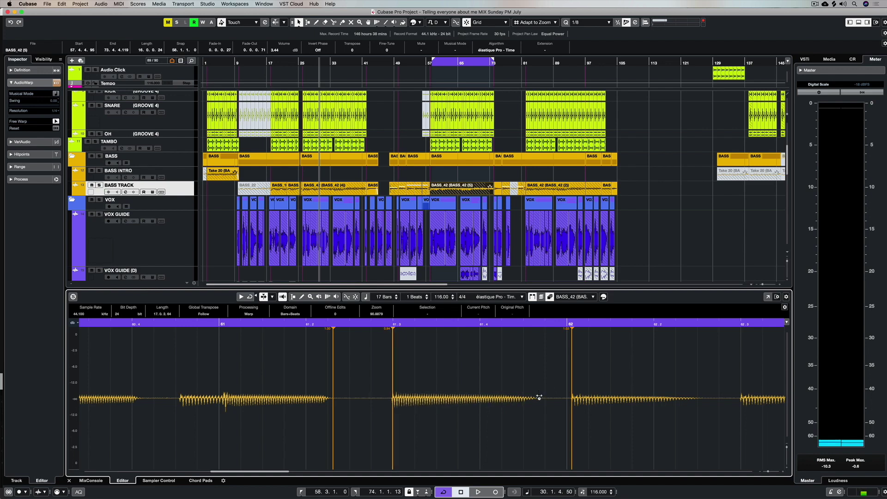
mouse_move(540, 398)
left_mouse_down()
mouse_move(571, 398)
mouse_move(451, 399)
mouse_move(558, 398)
left_mouse_up()
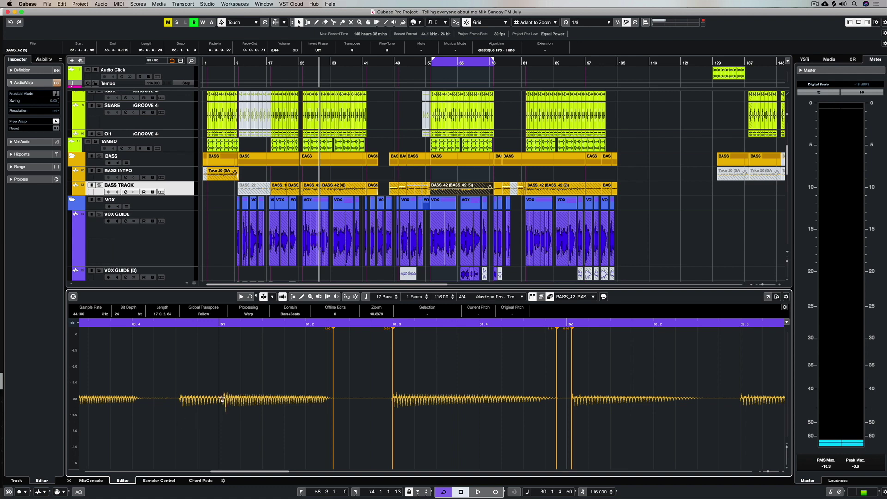
left_click_drag(225, 401, 213, 400)
Step: Add a warp point at the bass note near beat 60.3
scroll(139, 409, "left", 5)
left_click(165, 399)
scroll(219, 386, "left", 6)
scroll(219, 386, "left", 1)
Step: Show the event in a separate Sample Editor window, zoom in, then close it
left_click(769, 297)
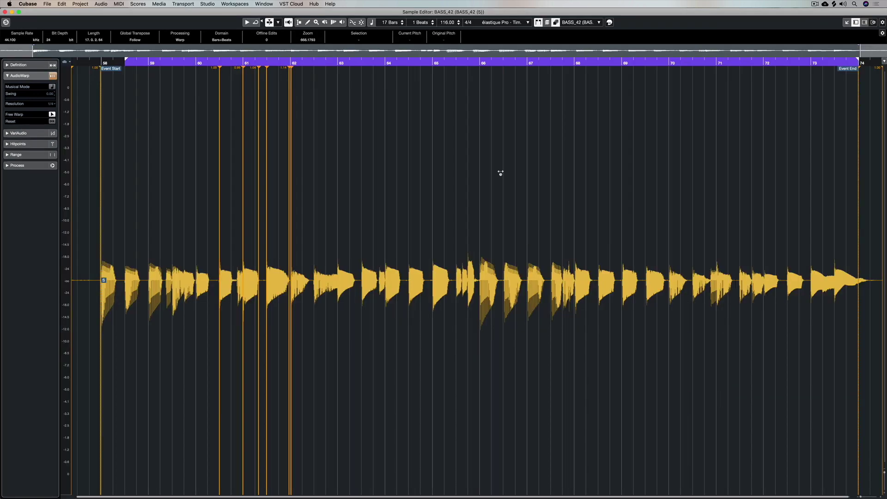
key("h")
key("super+w")
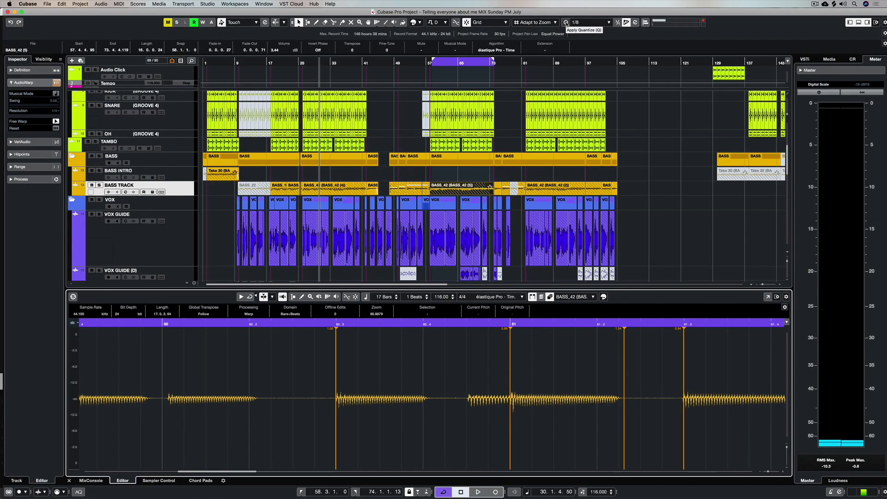